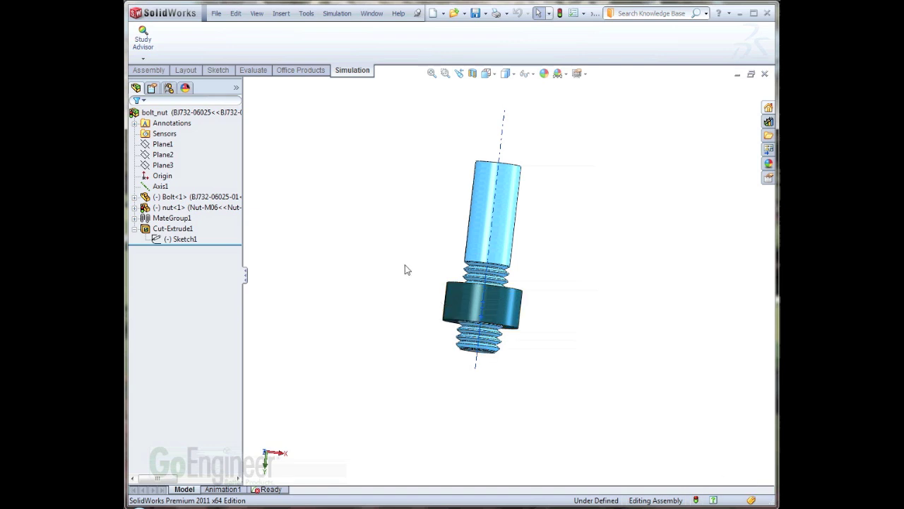
- Create a new Nonlinear static simulation study with 2D simplification enabled
left_click(145, 56)
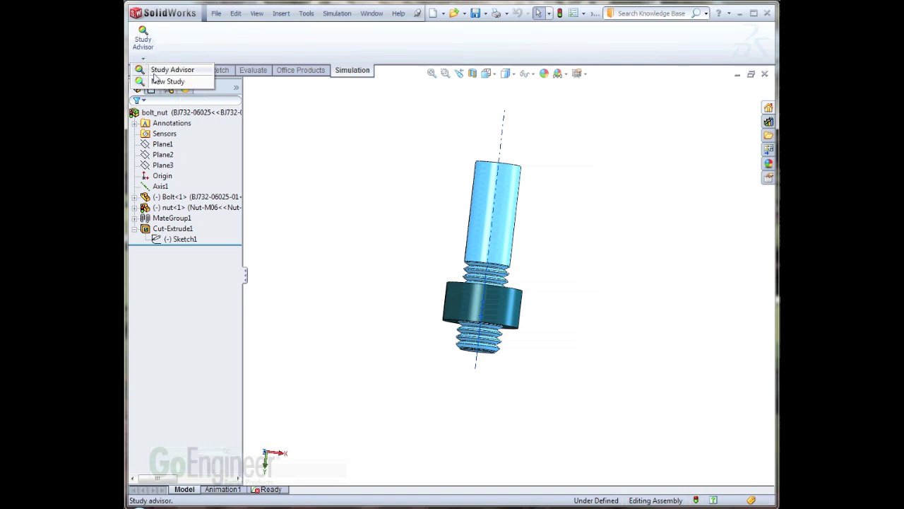
left_click(159, 79)
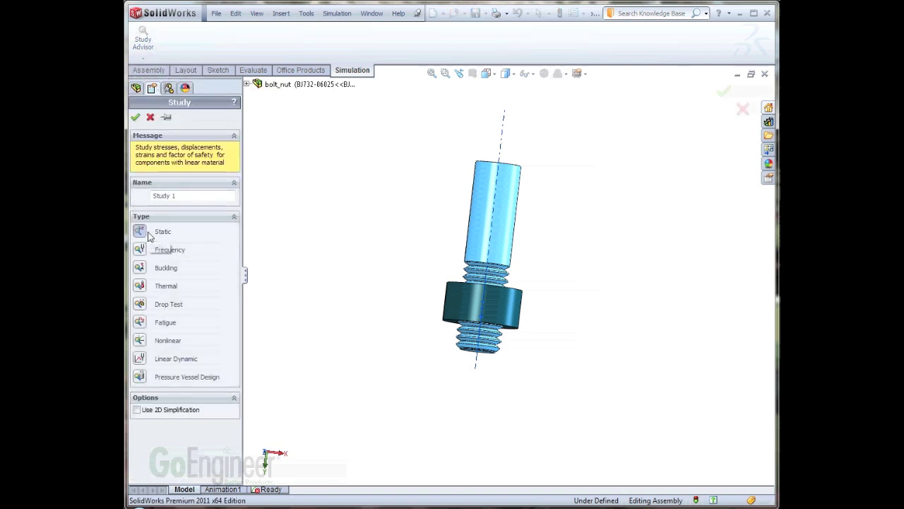
left_click(140, 286)
left_click(139, 340)
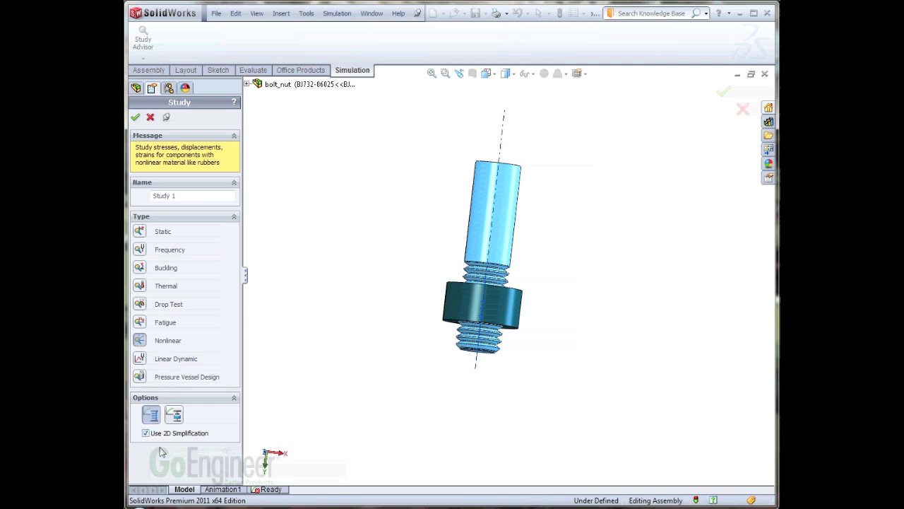
left_click(137, 118)
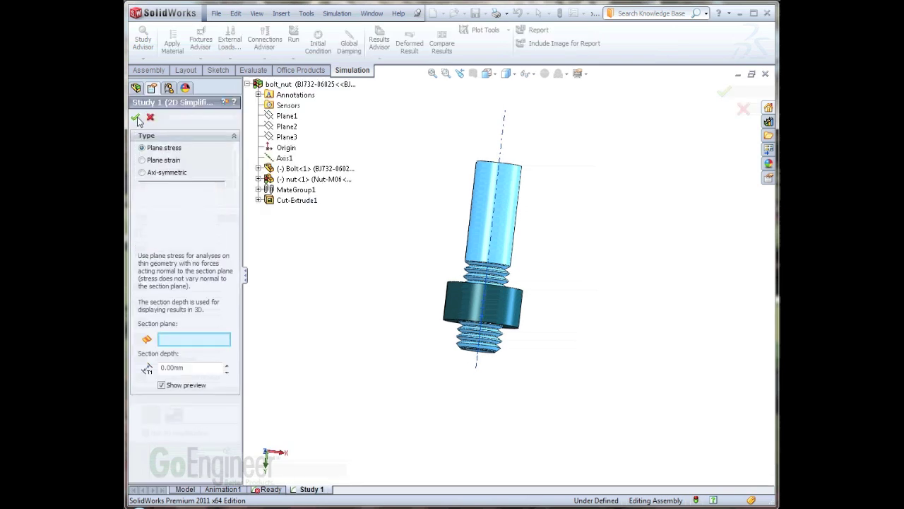
- Define the 2D simplification as axi-symmetric, using Plane1 as the section plane and Axis1 as the axis of symmetry
left_click(140, 173)
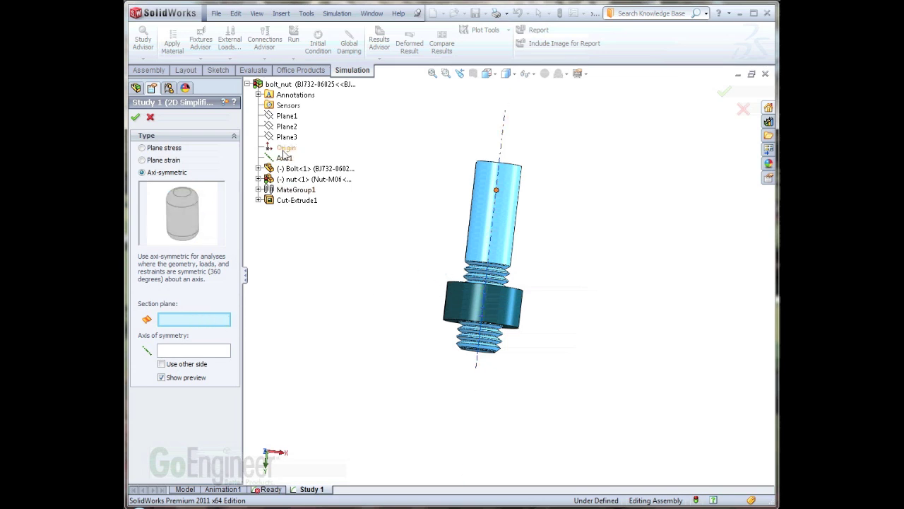
left_click(286, 117)
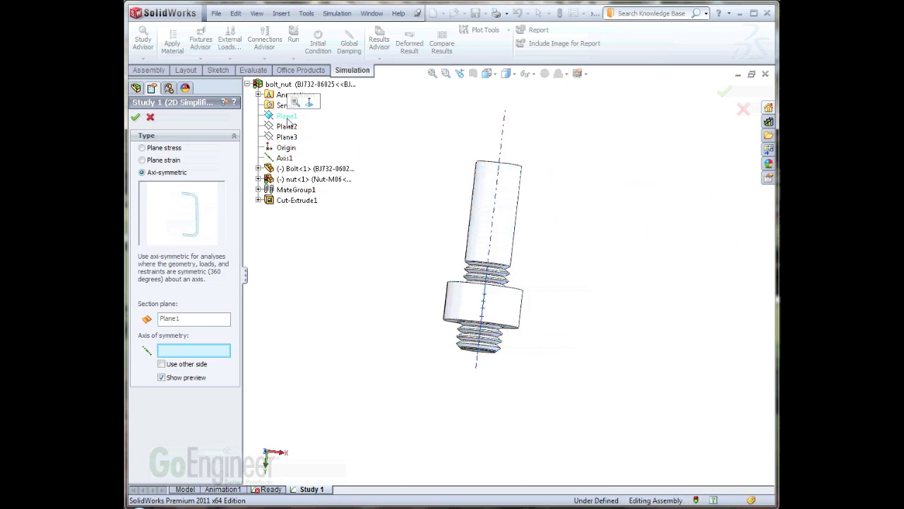
left_click(283, 159)
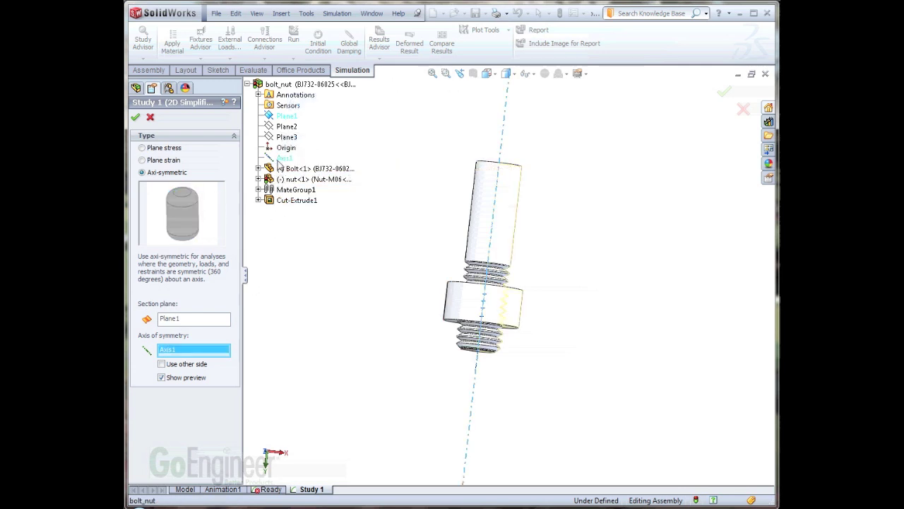
left_click(135, 117)
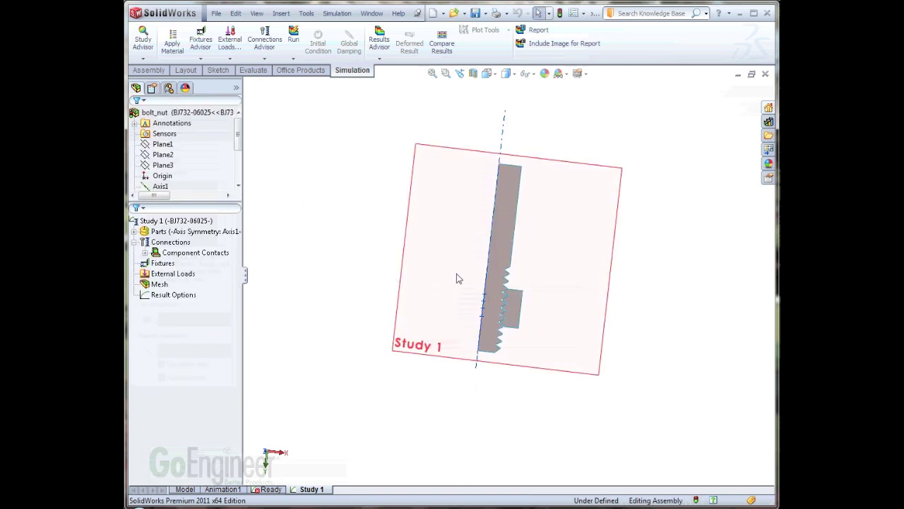
- Apply Alloy Steel with the Plasticity - von Mises material model to all parts in the study
mouse_move(464, 257)
middle_mouse_down()
mouse_move(476, 248)
mouse_move(433, 387)
mouse_move(462, 333)
mouse_move(474, 281)
mouse_move(467, 262)
mouse_move(452, 261)
middle_mouse_up()
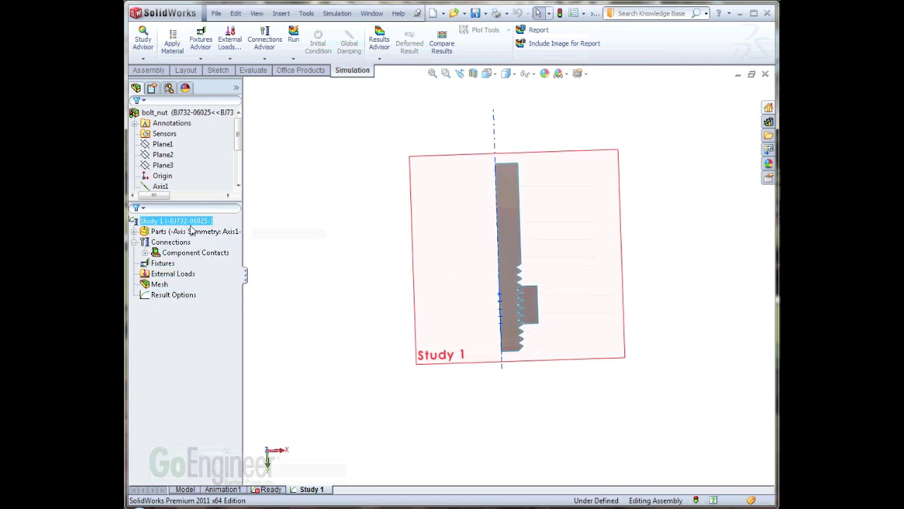
left_click(144, 233)
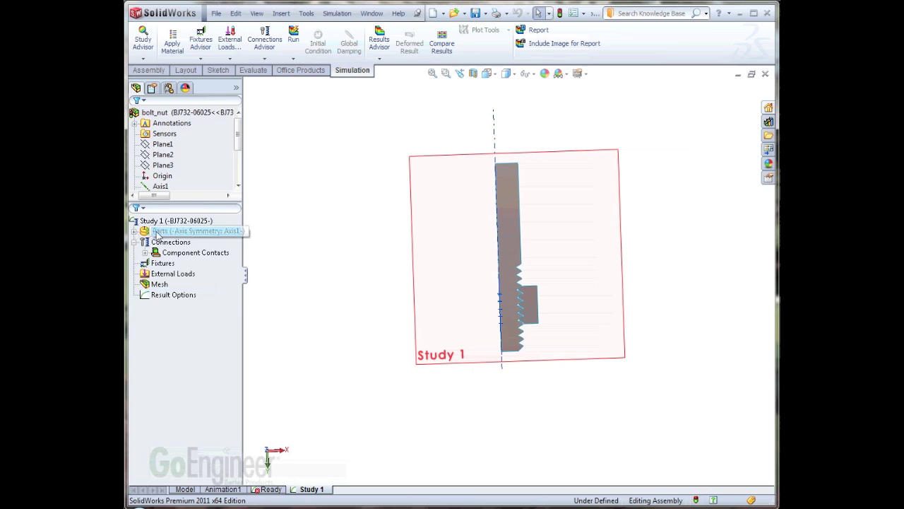
right_click(159, 232)
left_click(205, 238)
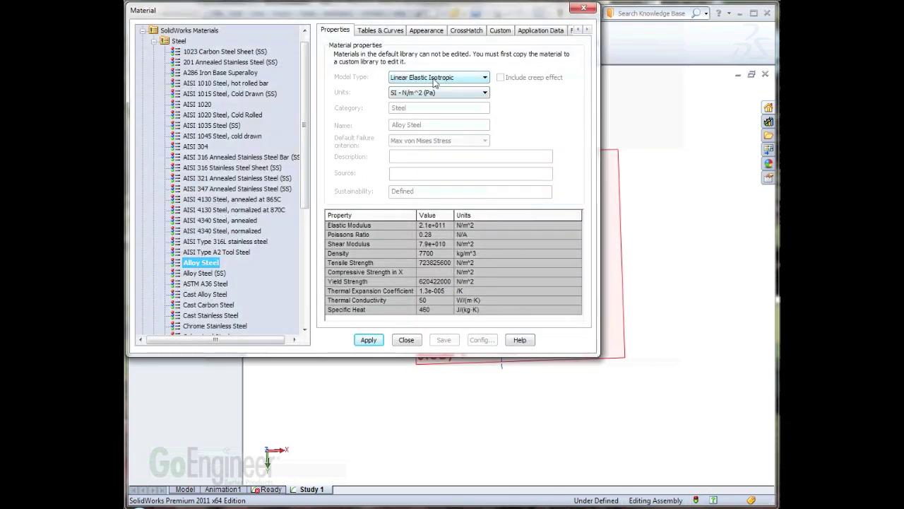
left_click(435, 79)
left_click(437, 114)
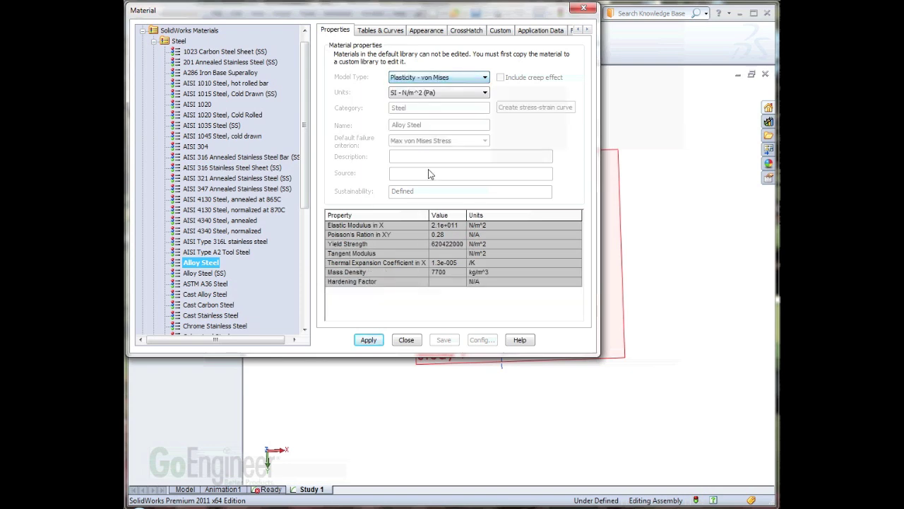
left_click(368, 340)
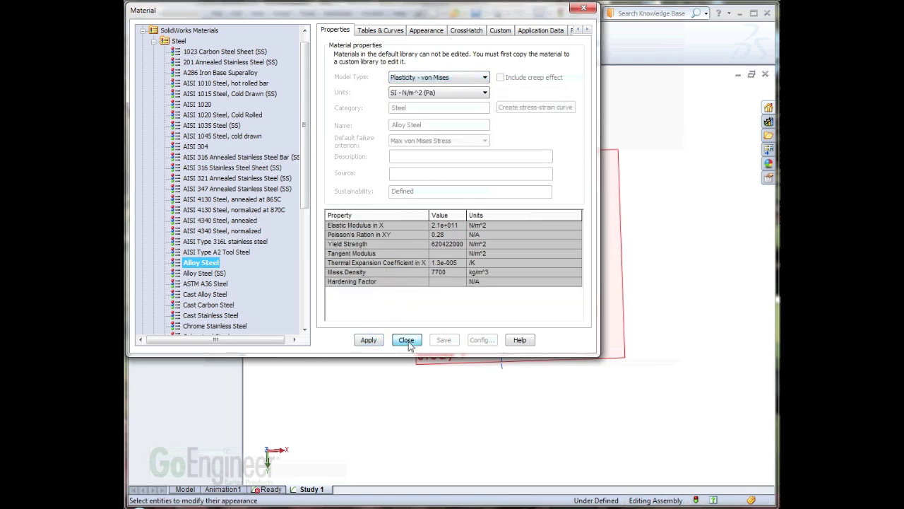
left_click(409, 341)
- Add a No Penetration contact set between the bolt's section face and the nut's section face
left_click(169, 253)
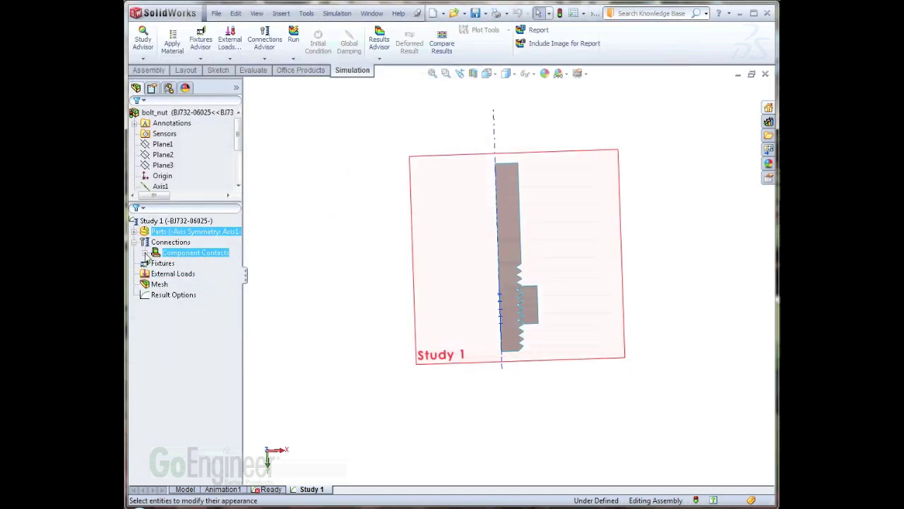
left_click(150, 244)
right_click(151, 245)
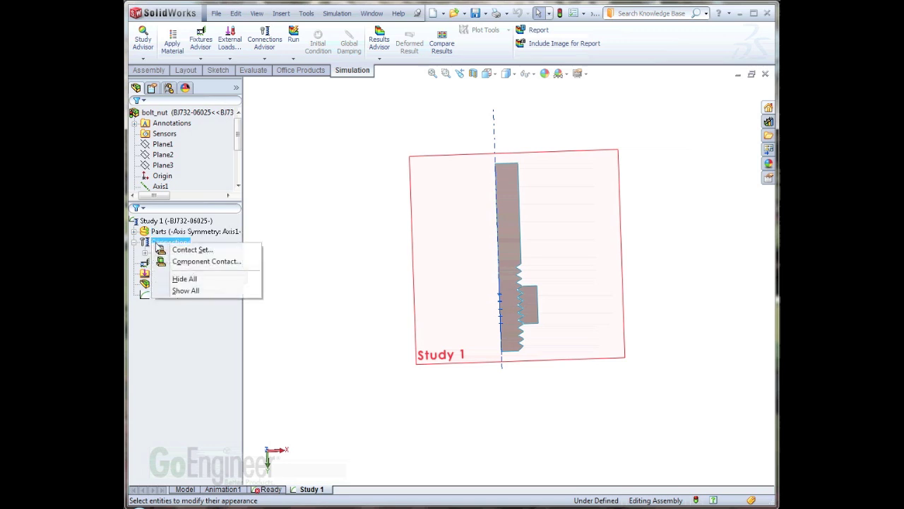
left_click(179, 252)
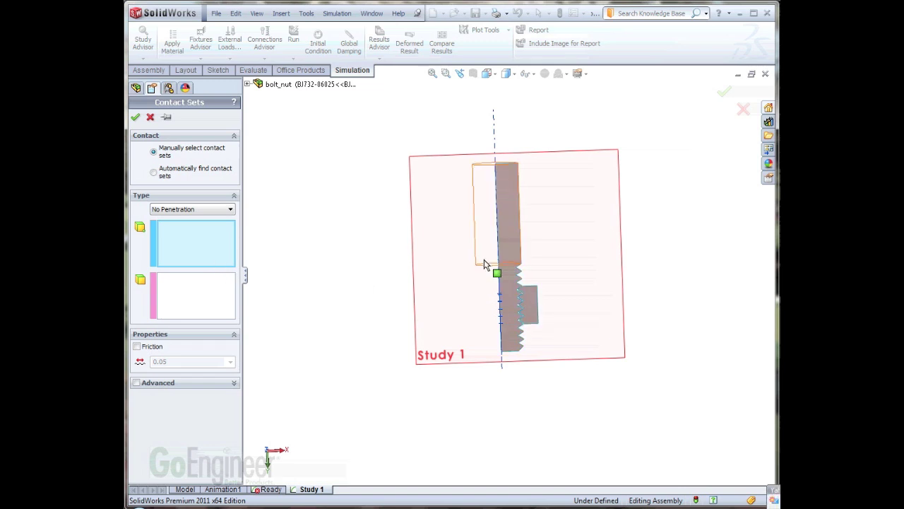
left_click(508, 250)
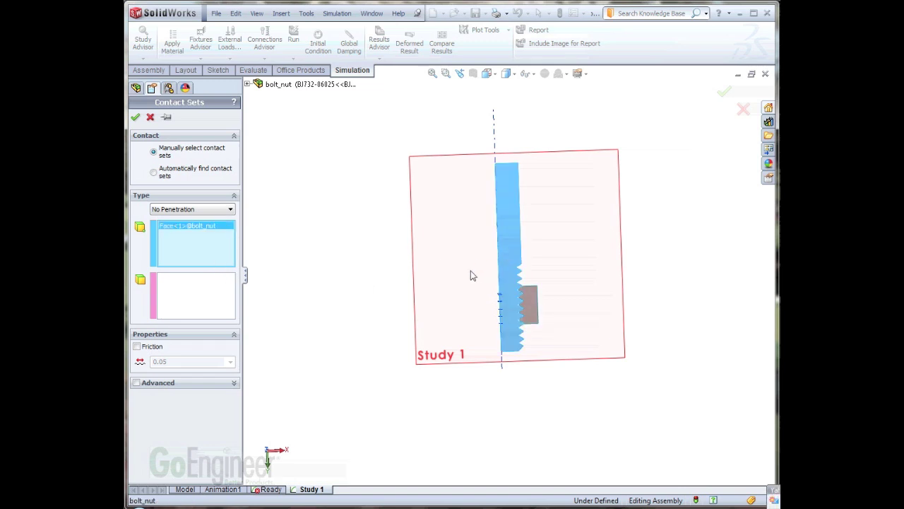
left_click(189, 293)
left_click(532, 308)
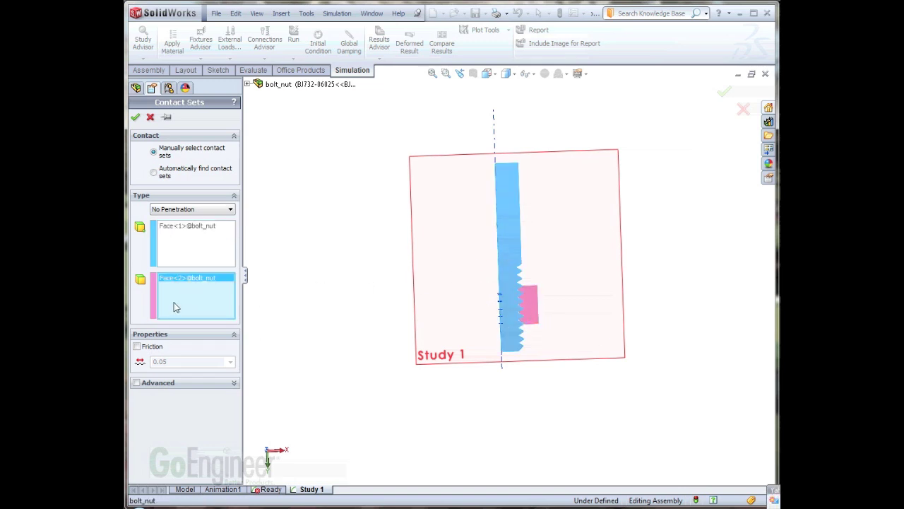
key("Return")
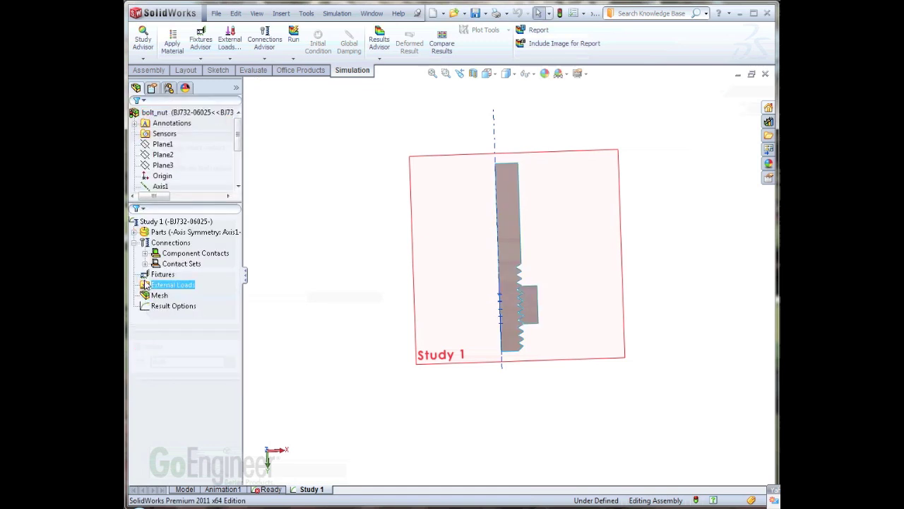
- Apply a Roller/Slider fixture to the bolt section's edge along the axis and the nut section's top edge
right_click(151, 274)
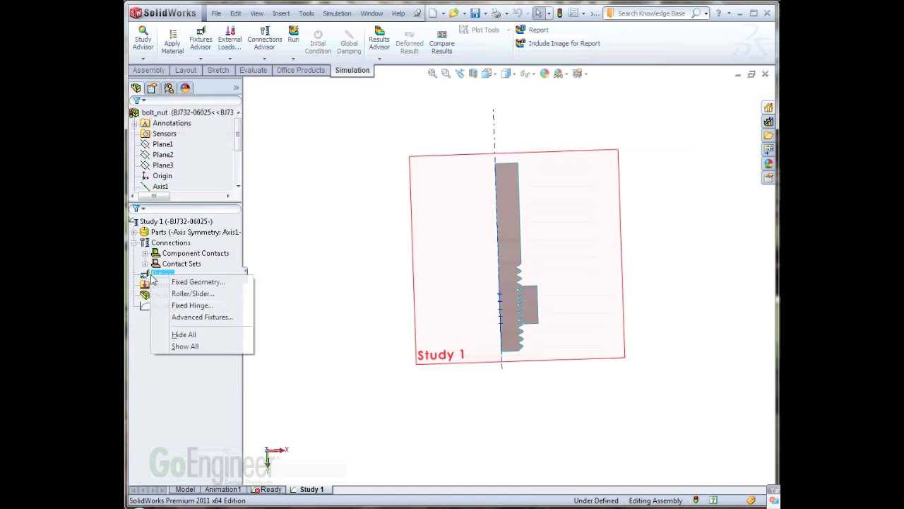
left_click(194, 295)
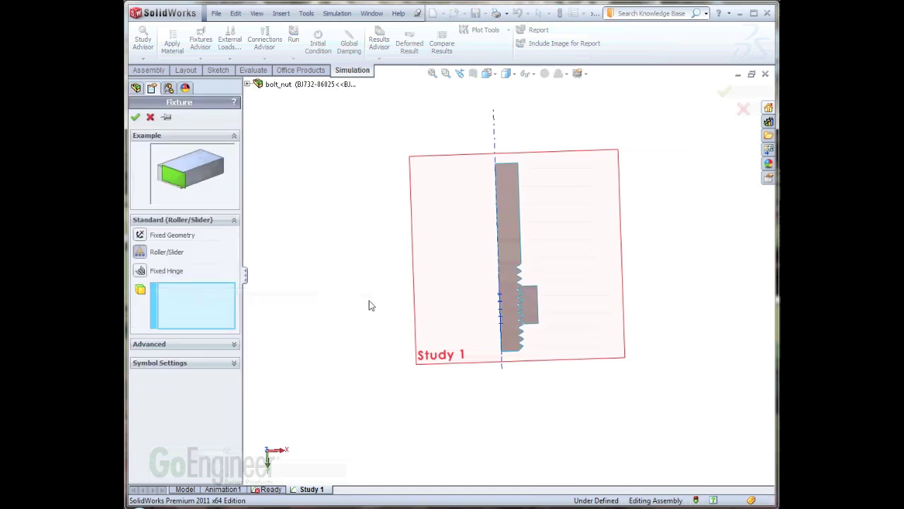
left_click(501, 264)
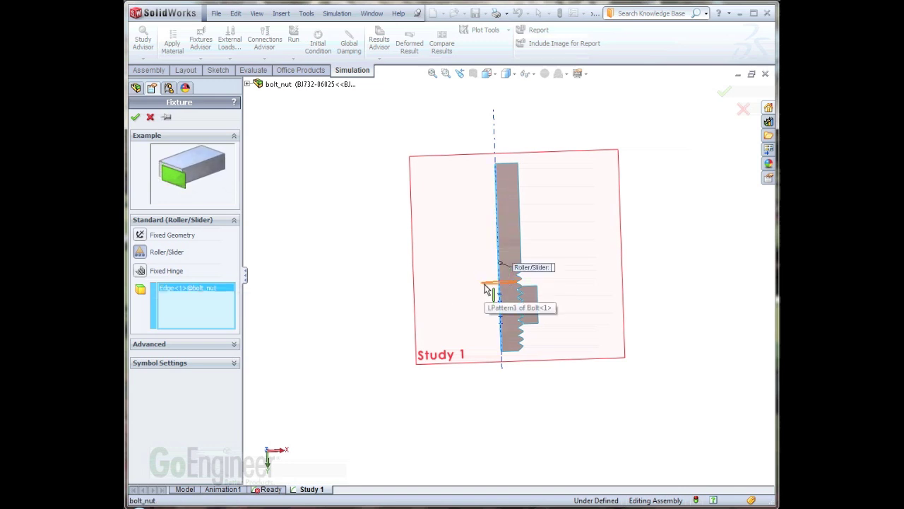
left_click(530, 300)
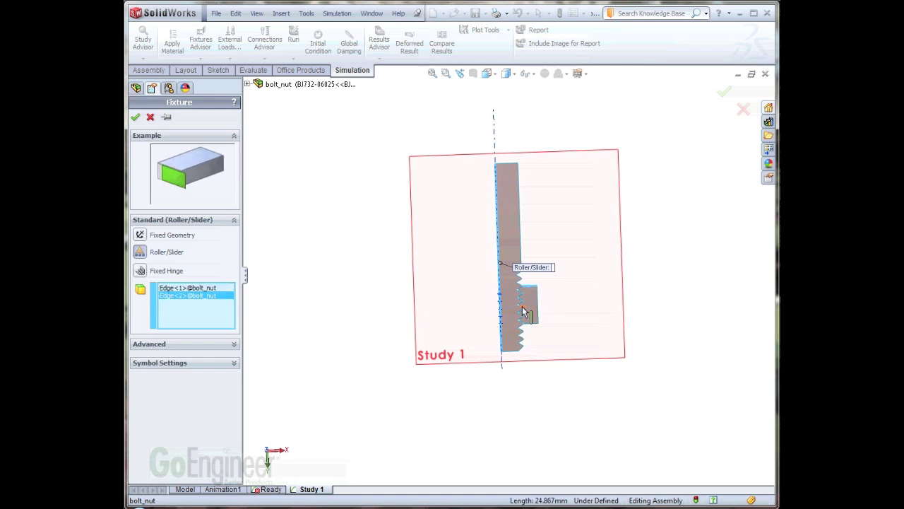
left_click(137, 118)
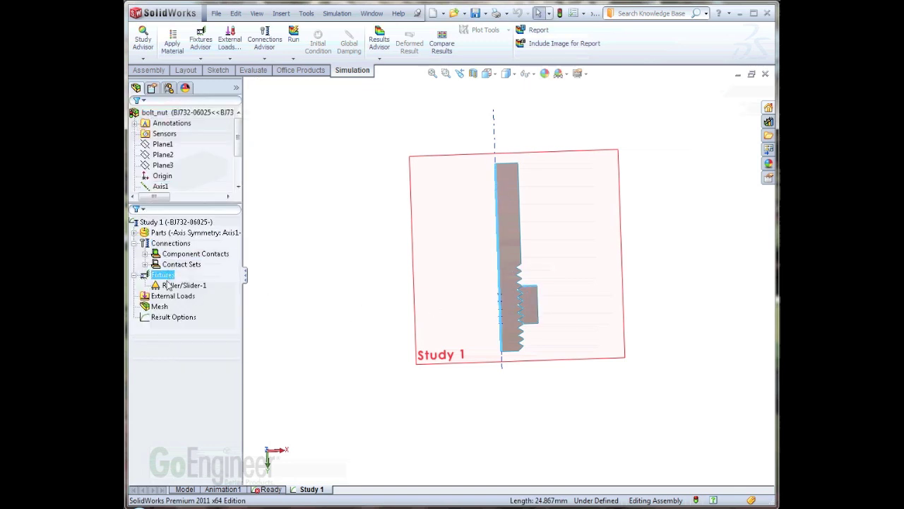
- Apply a normal force of 3000 lbf, in English (IPS) units, to the bolt section's top edge
left_click(169, 296)
right_click(170, 297)
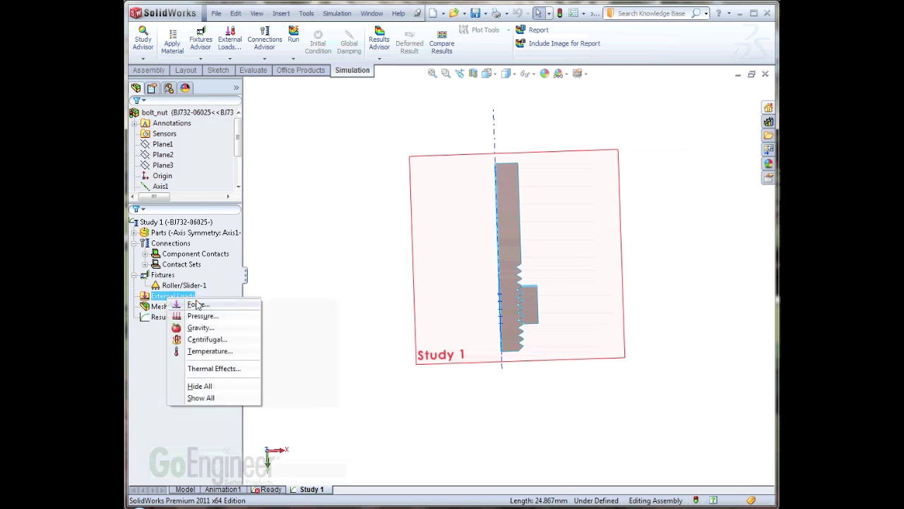
left_click(199, 304)
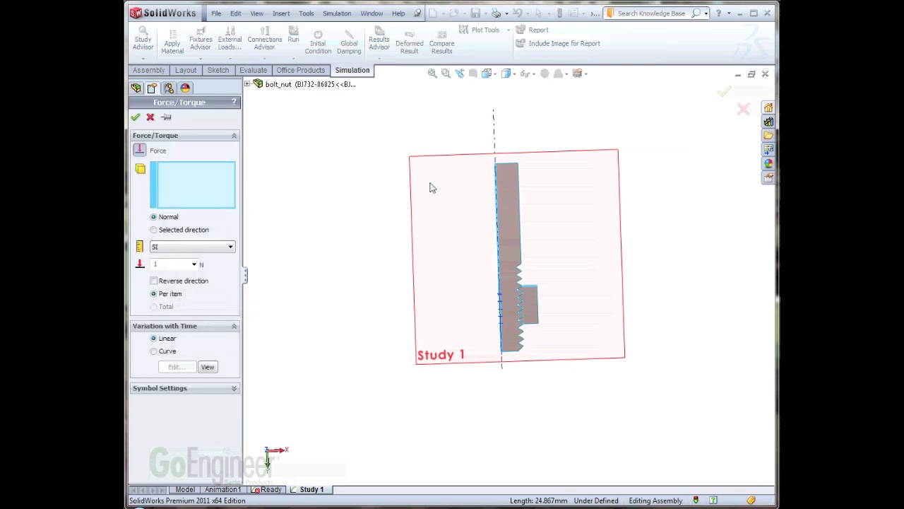
left_click(508, 163)
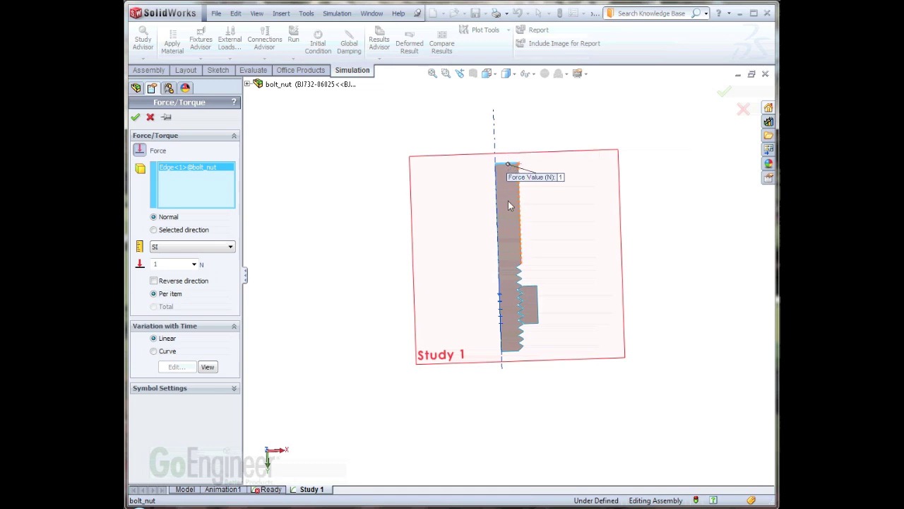
left_click(193, 249)
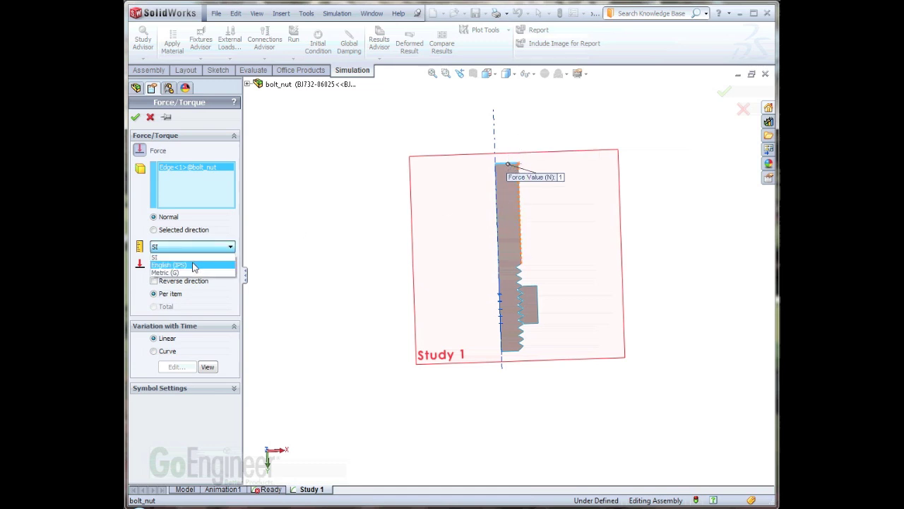
left_click(194, 263)
double_click(189, 264)
type("3000")
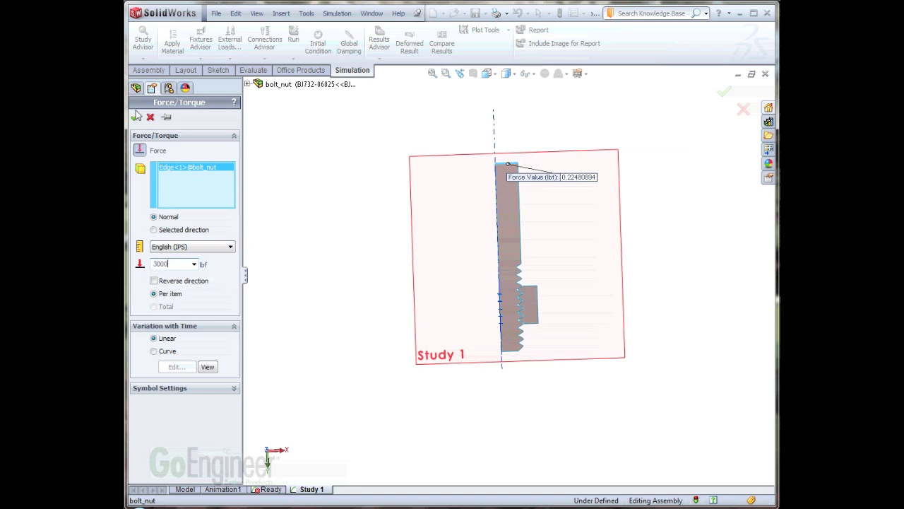
left_click(135, 117)
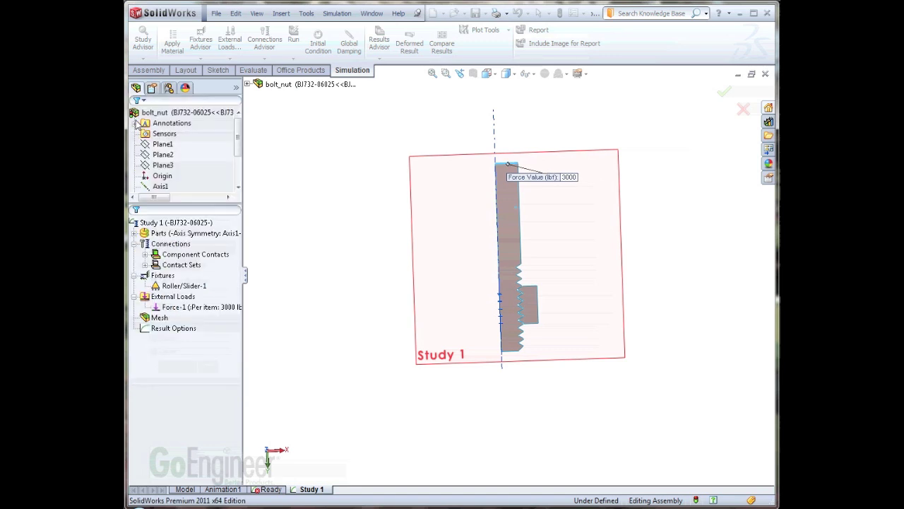
- Mesh the bolt and nut section using the default mesh density
mouse_move(157, 317)
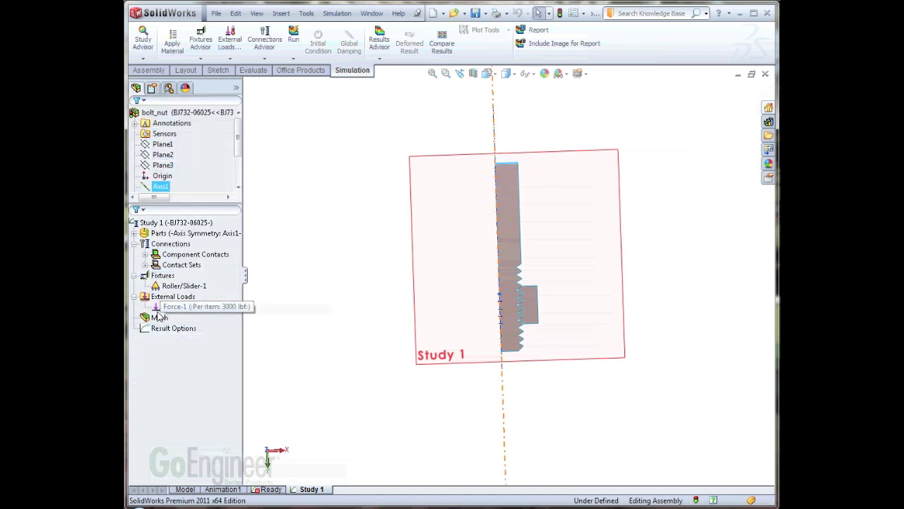
left_click(170, 243)
left_click(163, 275)
left_click(172, 296)
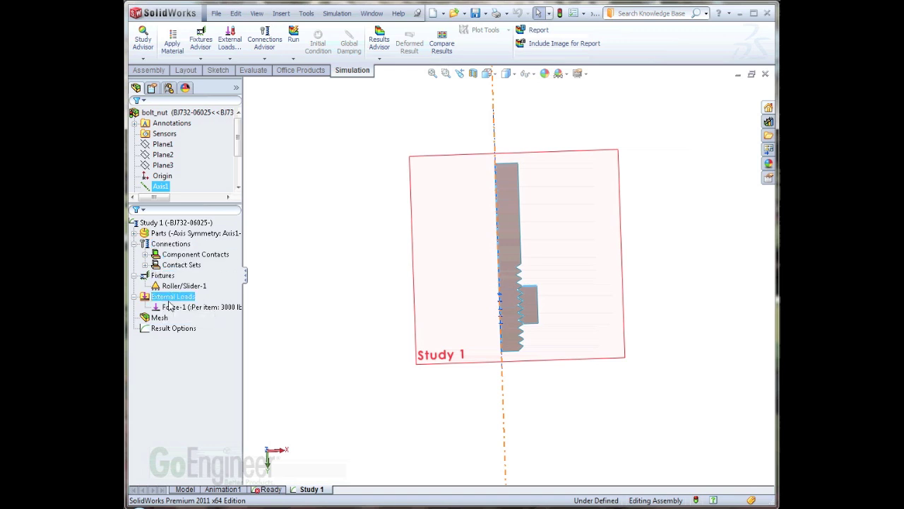
left_click(162, 318)
right_click(161, 318)
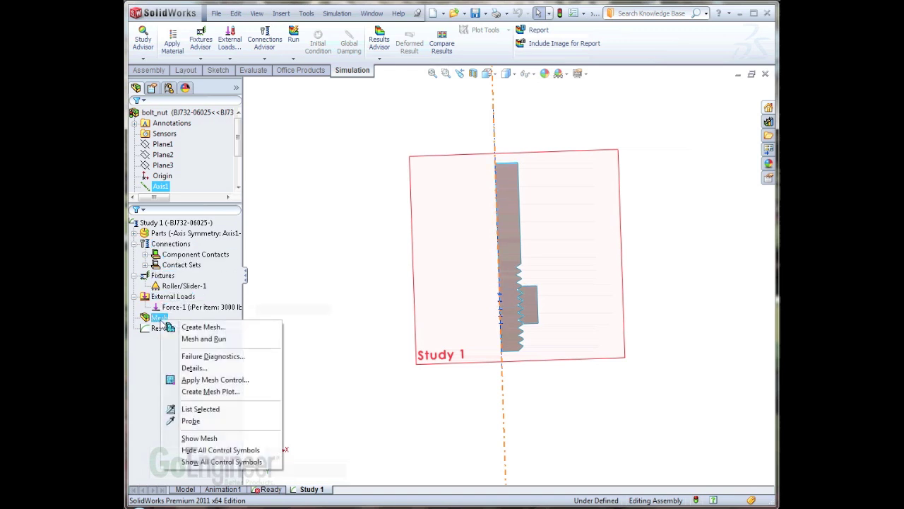
left_click(200, 327)
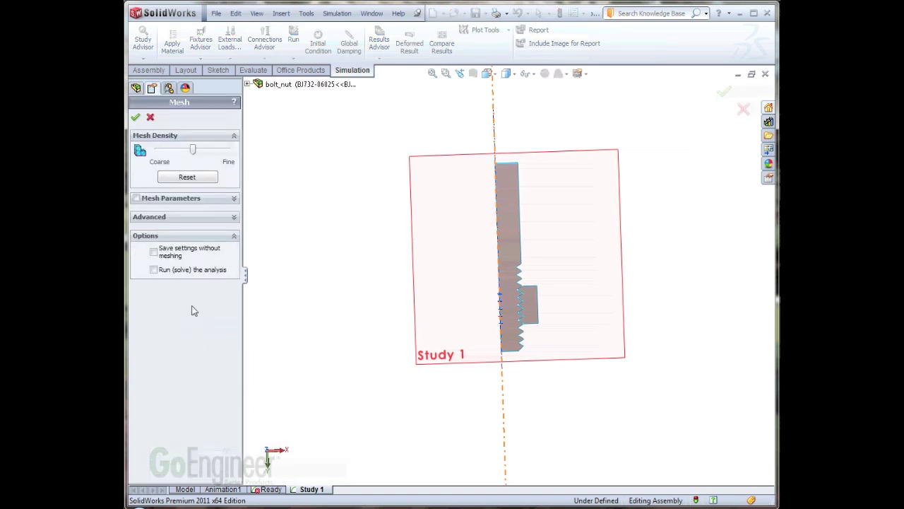
left_click(135, 117)
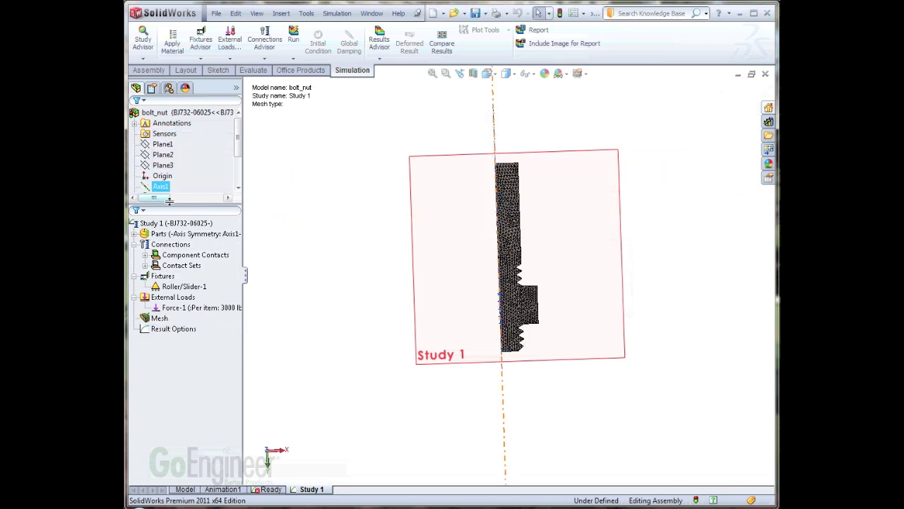
- Run the nonlinear study to solve for the results
right_click(166, 232)
left_click(218, 245)
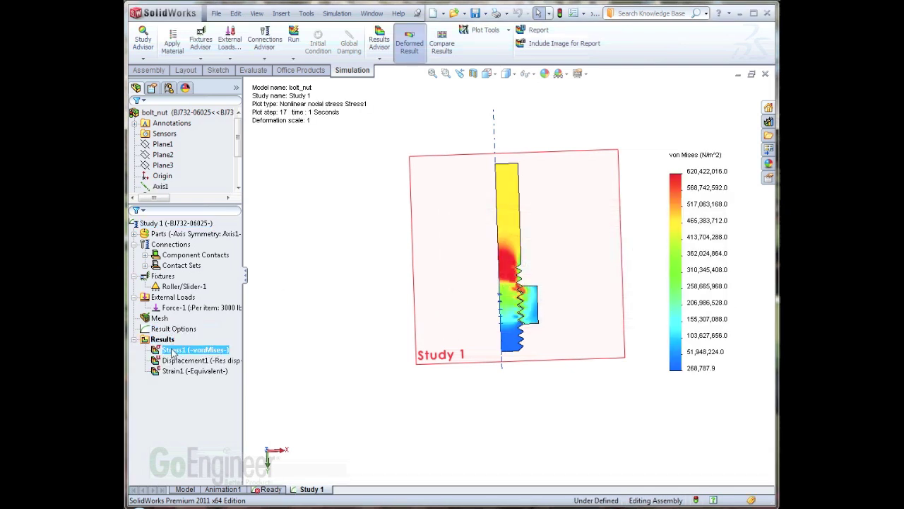
mouse_move(542, 297)
middle_mouse_down()
mouse_move(471, 317)
mouse_move(543, 289)
middle_mouse_up()
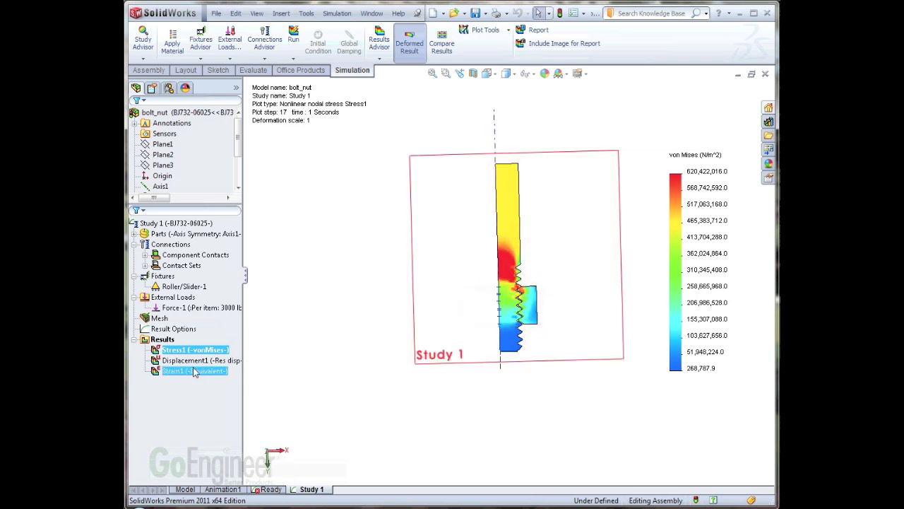
- Show the von Mises stress result as a 3D plot and inspect the stresses around the bolt and nut threads
right_click(173, 351)
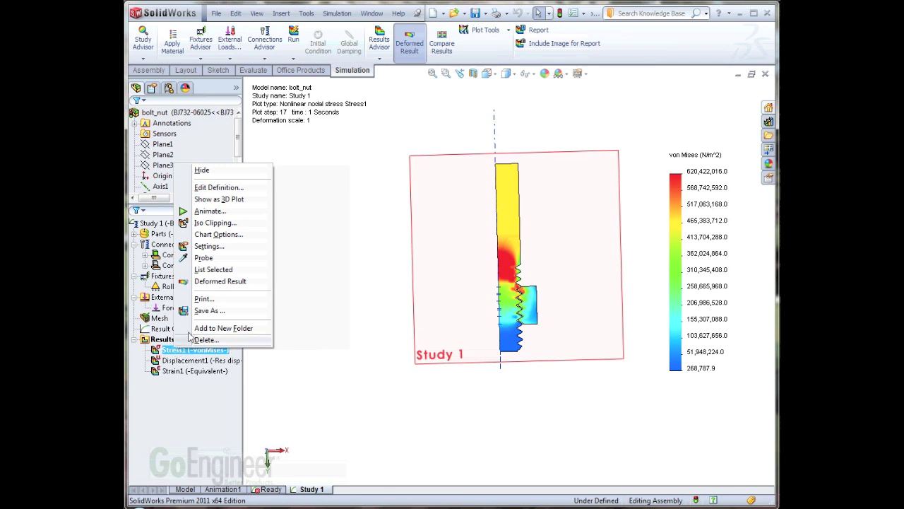
left_click(215, 201)
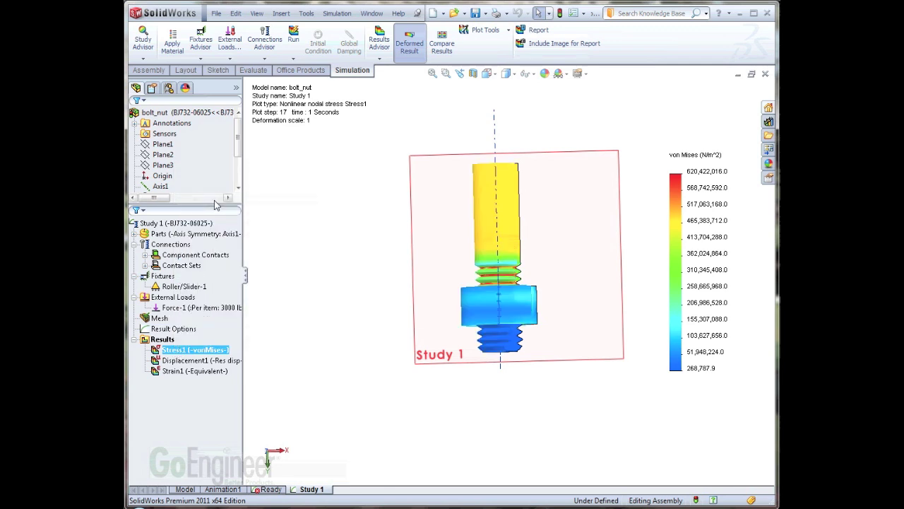
middle_click_drag(514, 262, 563, 276)
scroll(532, 254, "down", 5)
middle_click_drag(503, 271, 521, 254)
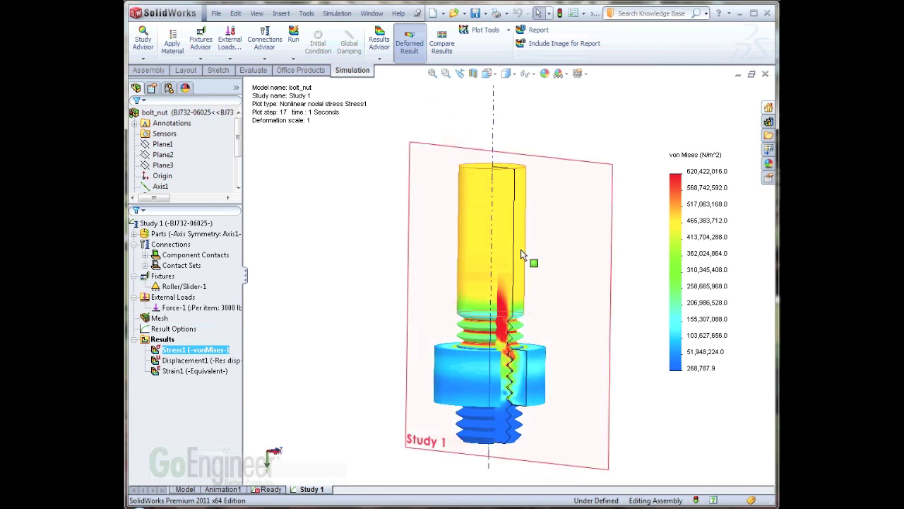